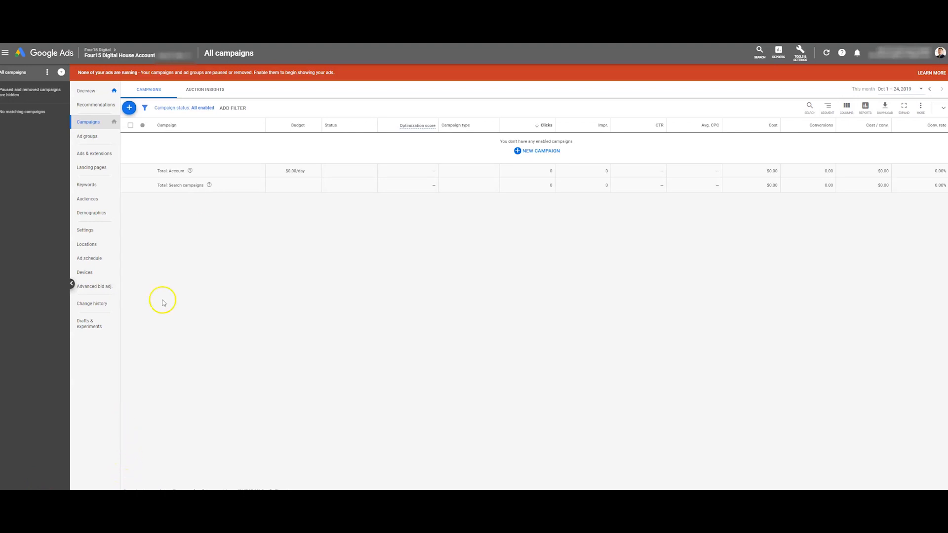
Start a new campaign from the campaigns list and choose to create it without a goal's guidance
{"action": "left_click", "coordinate": [91, 125]}
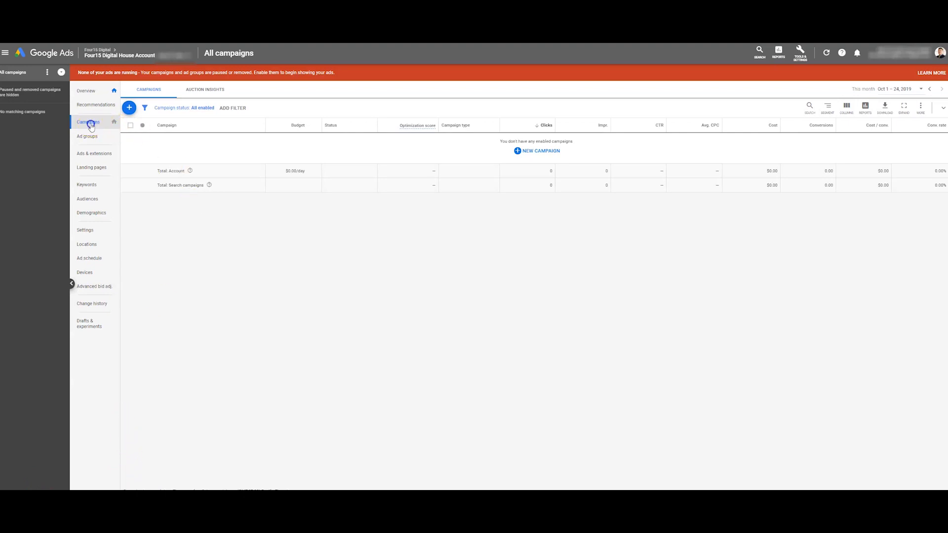
{"action": "left_click", "coordinate": [129, 108]}
{"action": "left_click", "coordinate": [143, 133]}
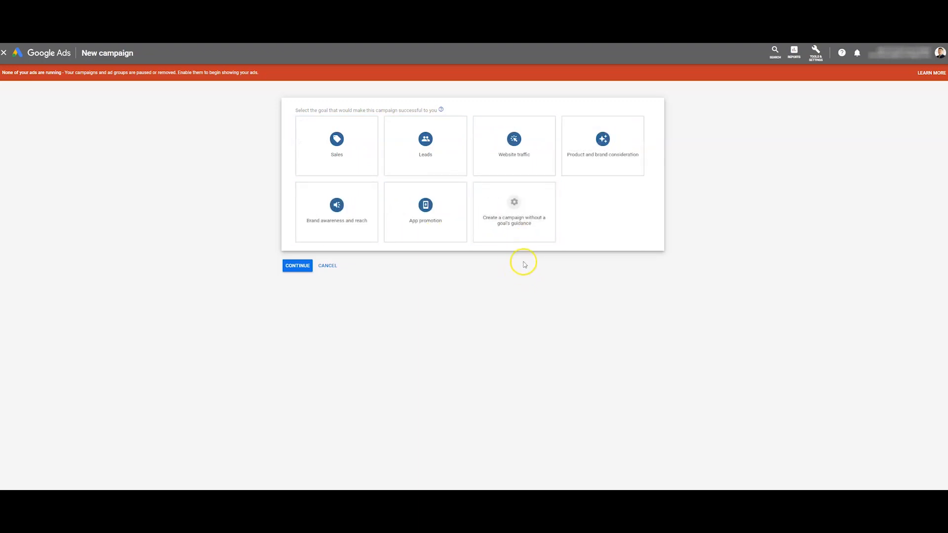
{"action": "left_click", "coordinate": [519, 230]}
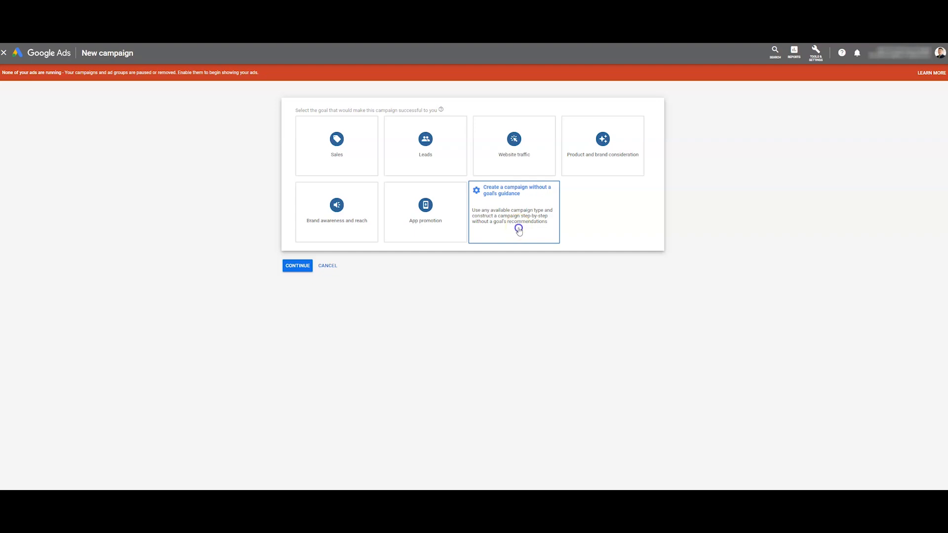
{"action": "left_click", "coordinate": [522, 228]}
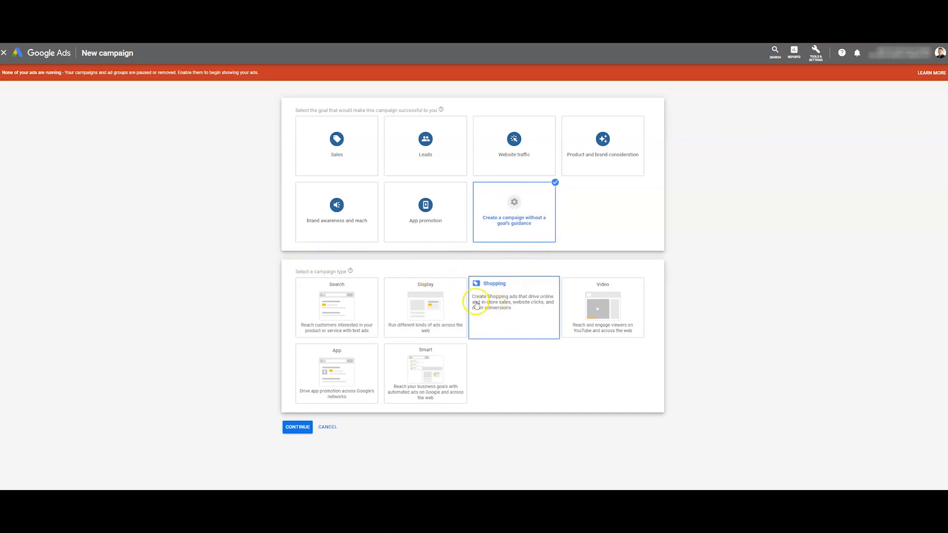
Choose the Display type with the standard display subtype, enter four15digital.com as the business website, and continue to the campaign settings
{"action": "left_click", "coordinate": [418, 324]}
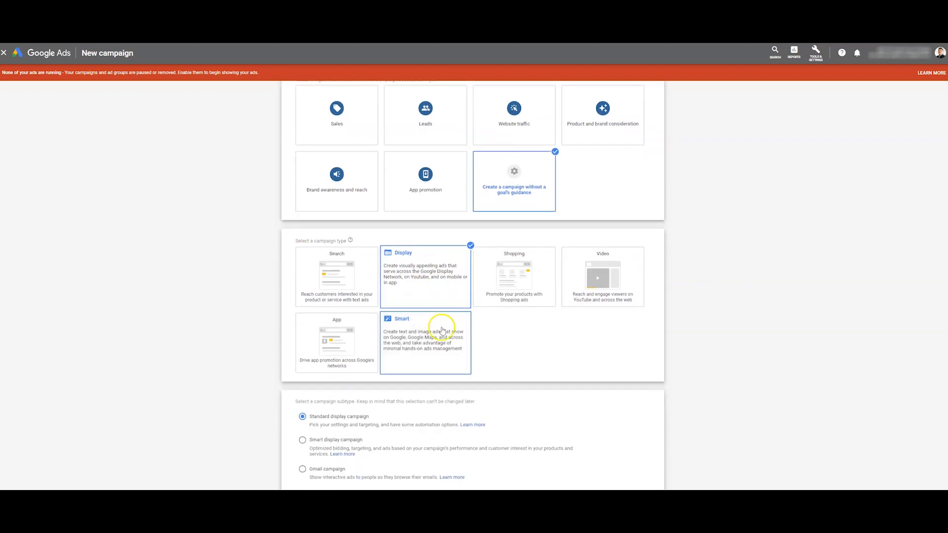
{"action": "scroll", "coordinate": [524, 424], "scroll_direction": "down", "scroll_amount": 2}
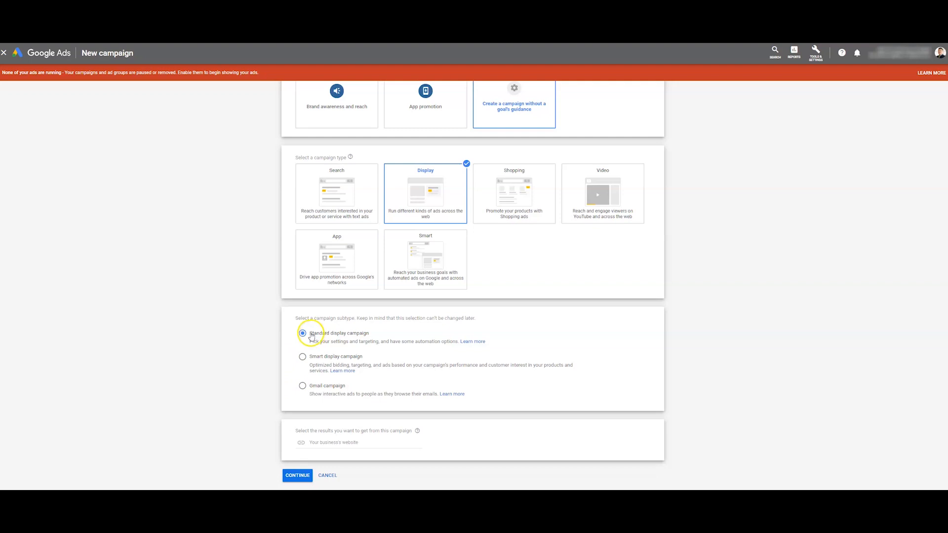
{"action": "left_click", "coordinate": [354, 443]}
{"action": "type", "text": "fou"}
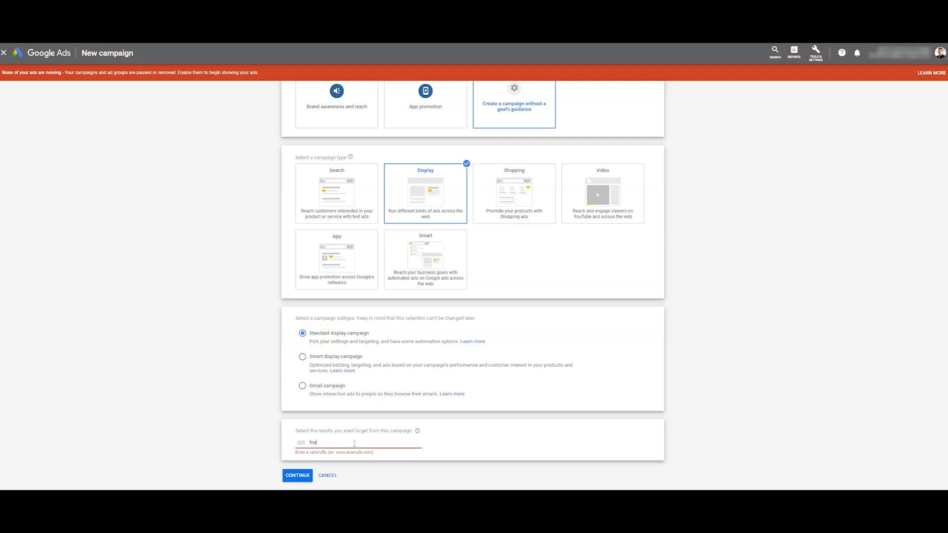
{"action": "type", "text": "r15digital.com"}
{"action": "left_click", "coordinate": [297, 475]}
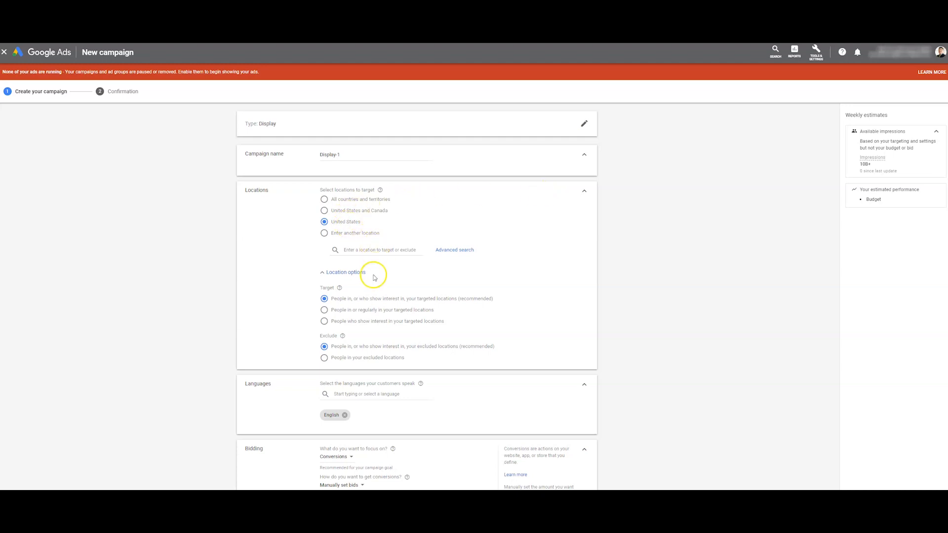
Review the location targeting options and the language settings of the new display campaign
{"action": "mouse_move", "coordinate": [340, 291]}
{"action": "left_click", "coordinate": [341, 310]}
{"action": "left_click", "coordinate": [333, 302]}
{"action": "scroll", "coordinate": [471, 387], "scroll_direction": "down", "scroll_amount": 2}
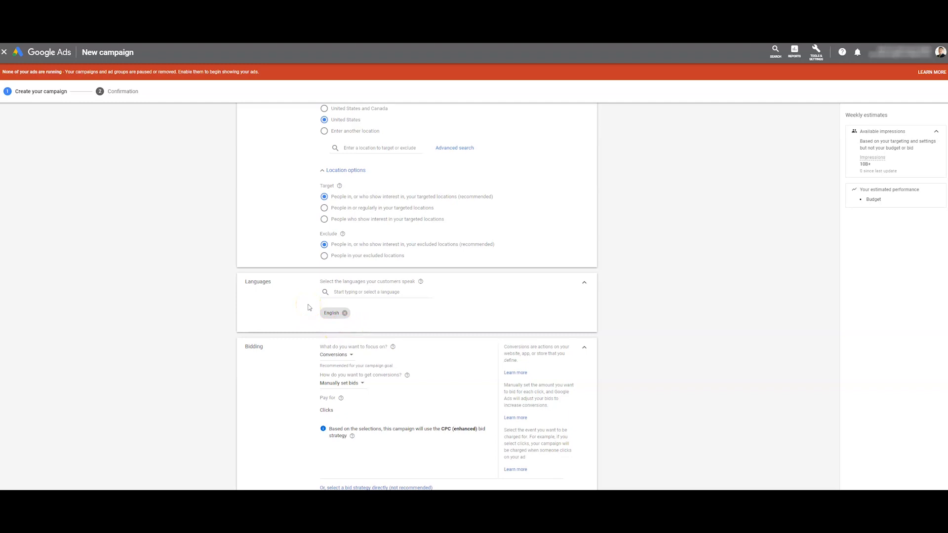
{"action": "left_click", "coordinate": [310, 323]}
{"action": "scroll", "coordinate": [609, 294], "scroll_direction": "down", "scroll_amount": 2}
{"action": "scroll", "coordinate": [608, 294], "scroll_direction": "down", "scroll_amount": 4}
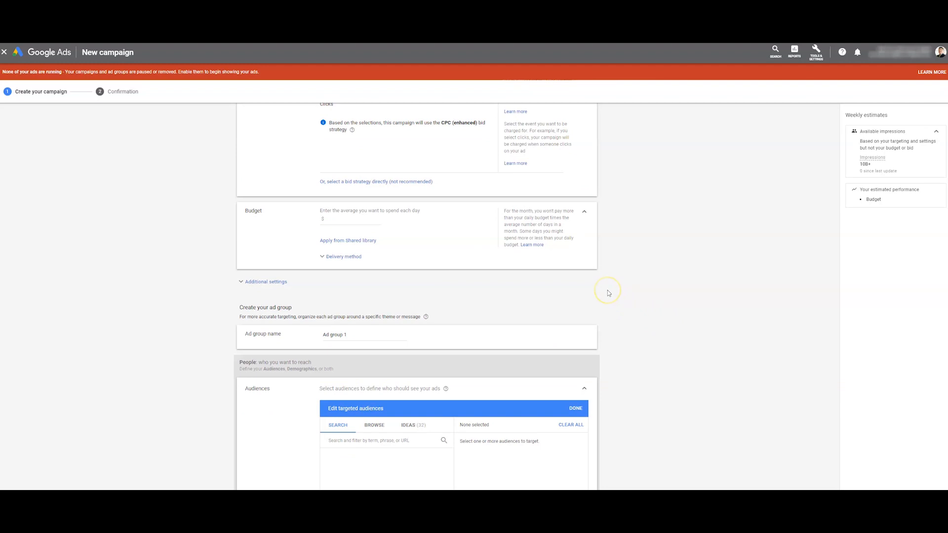
Examine the bidding choices for what to focus on and how to get conversions
{"action": "scroll", "coordinate": [607, 296], "scroll_direction": "up", "scroll_amount": 2}
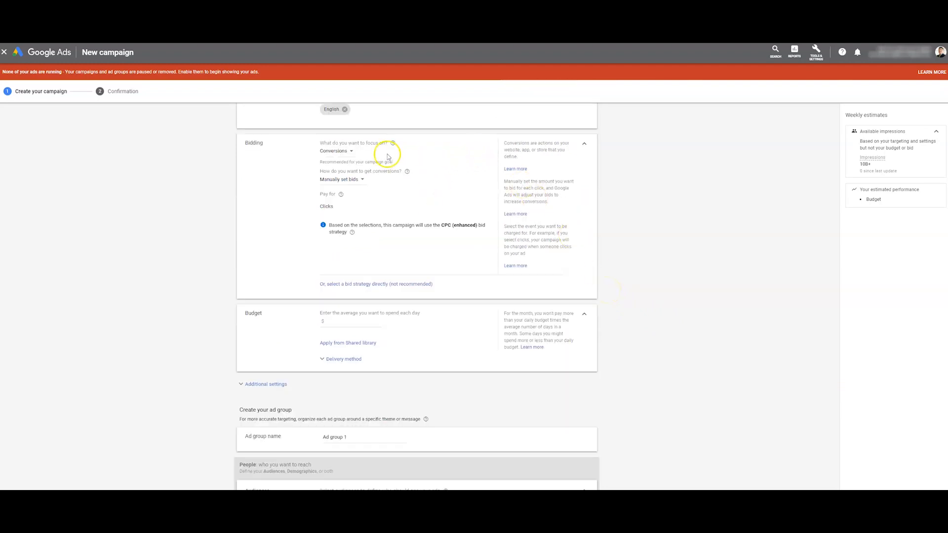
{"action": "left_click", "coordinate": [351, 153]}
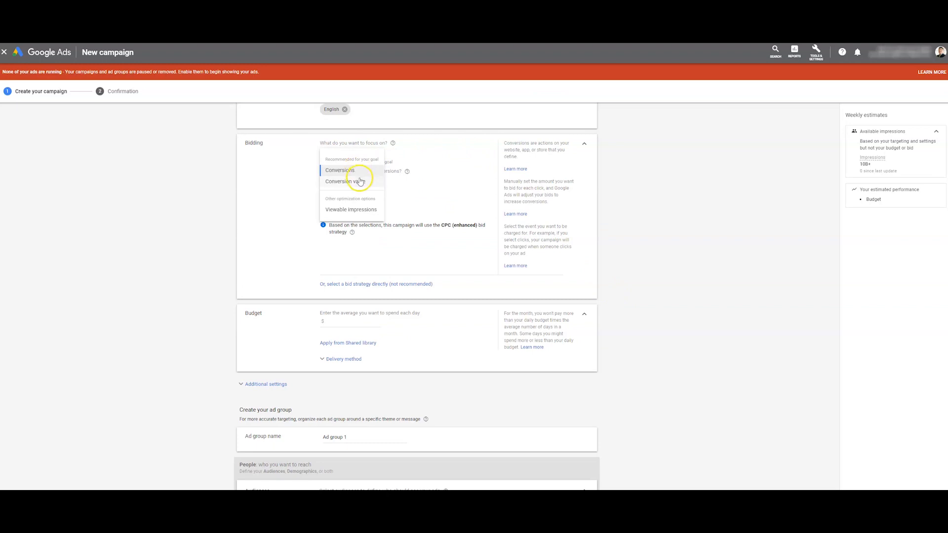
{"action": "left_click", "coordinate": [388, 207]}
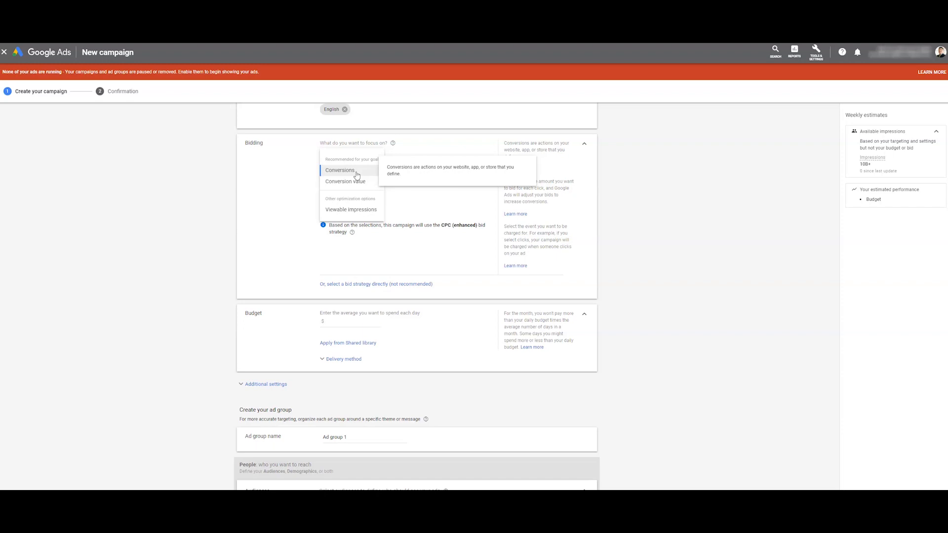
{"action": "left_click", "coordinate": [411, 193]}
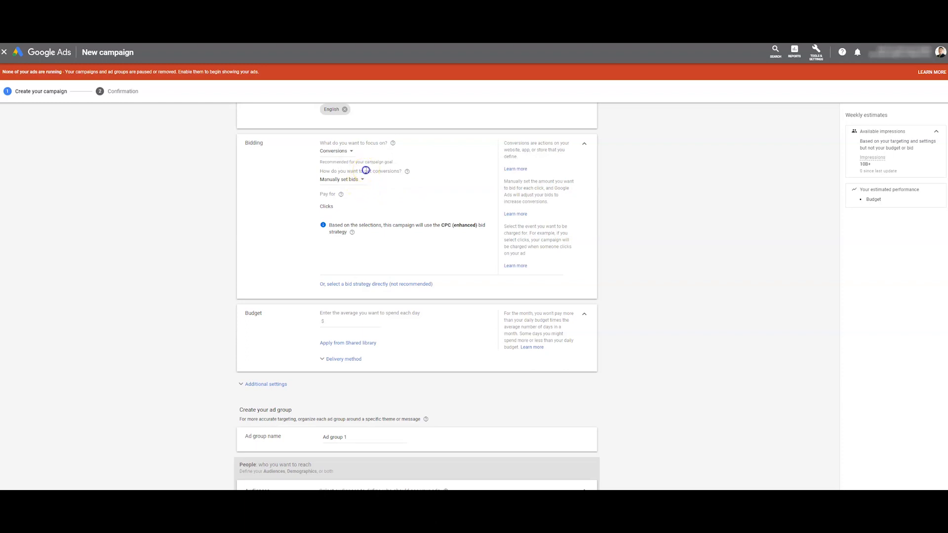
{"action": "left_click", "coordinate": [363, 180]}
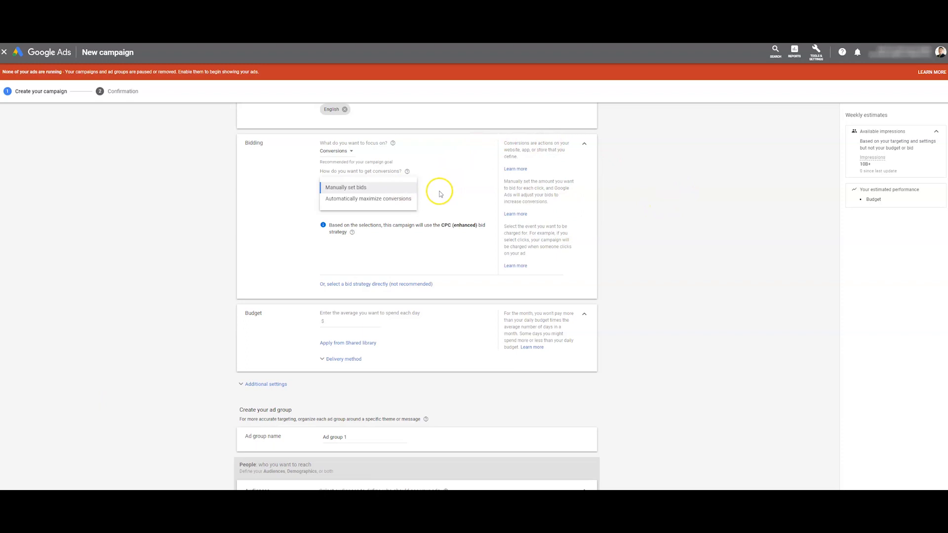
{"action": "mouse_move", "coordinate": [405, 202]}
{"action": "left_click", "coordinate": [385, 285]}
{"action": "left_click", "coordinate": [386, 274]}
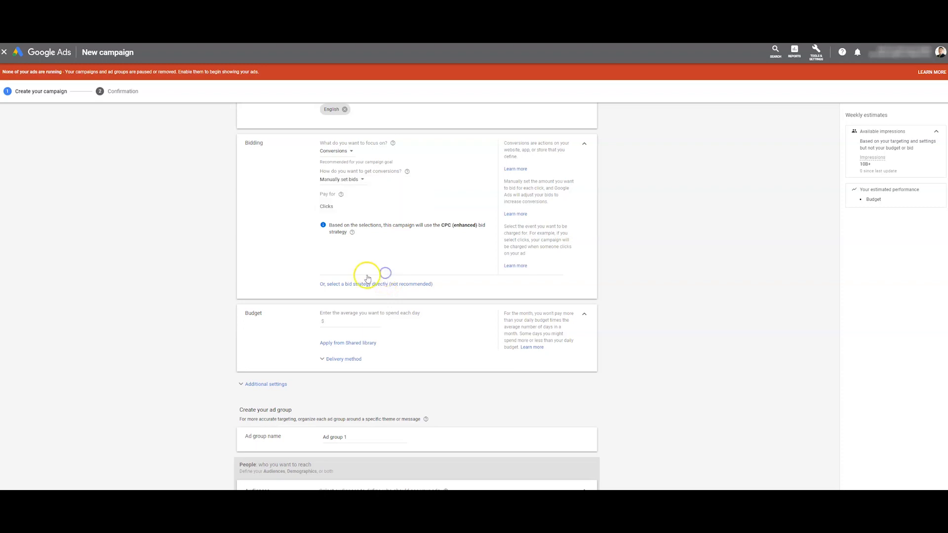
Switch to selecting a bid strategy directly, pick Manual CPC, and read the explanation of Enhanced CPC
{"action": "left_click", "coordinate": [333, 286]}
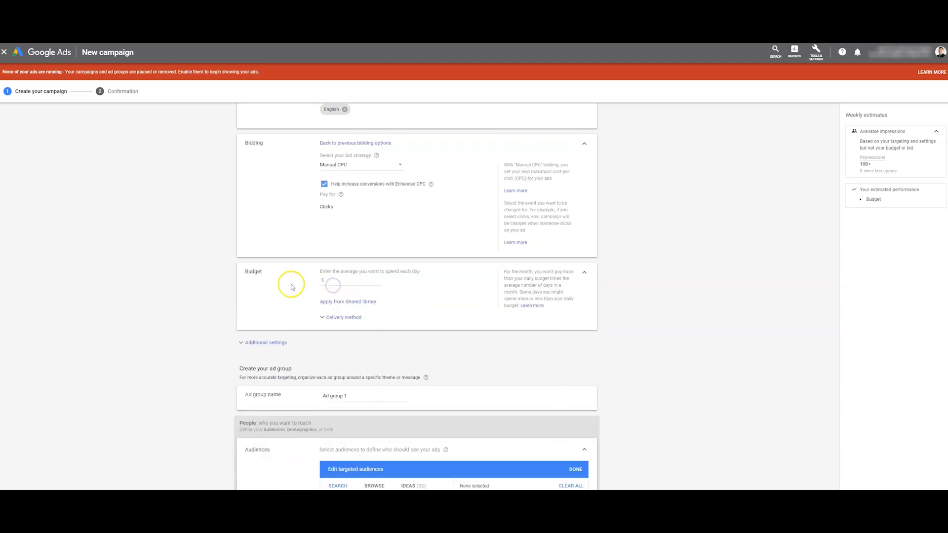
{"action": "left_click", "coordinate": [333, 164]}
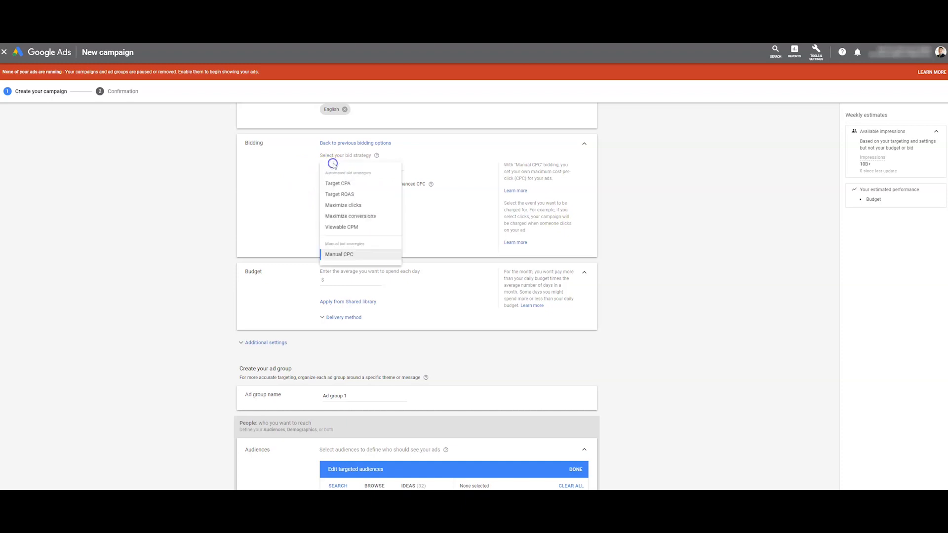
{"action": "mouse_move", "coordinate": [363, 188]}
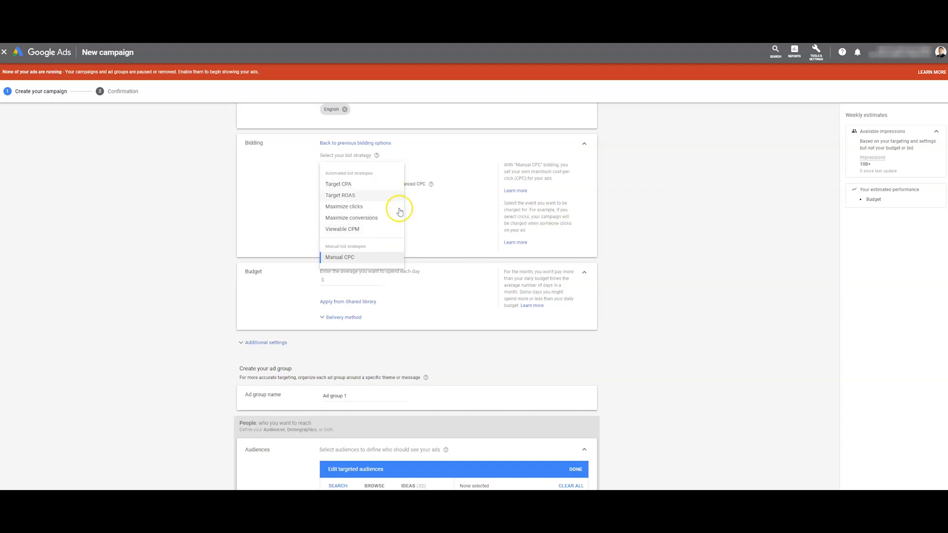
{"action": "left_click", "coordinate": [353, 260]}
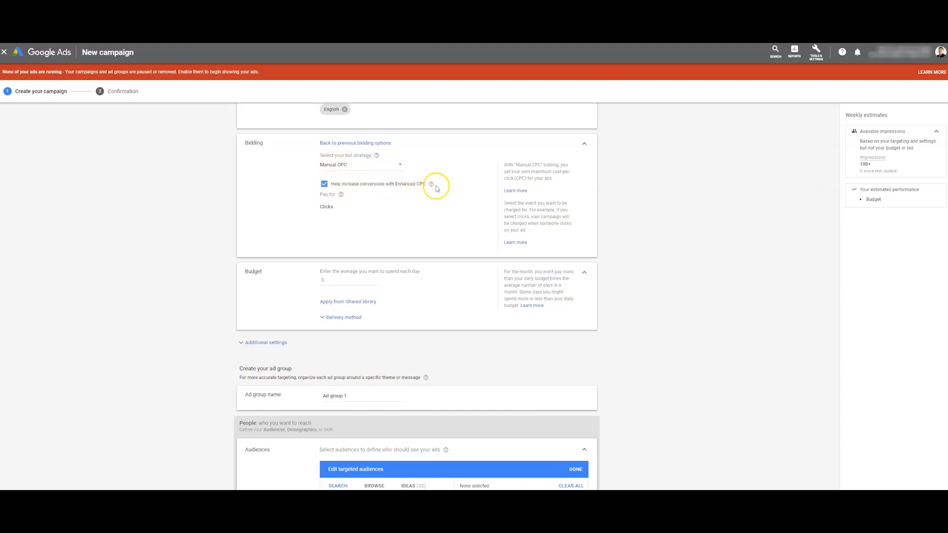
{"action": "mouse_move", "coordinate": [432, 186]}
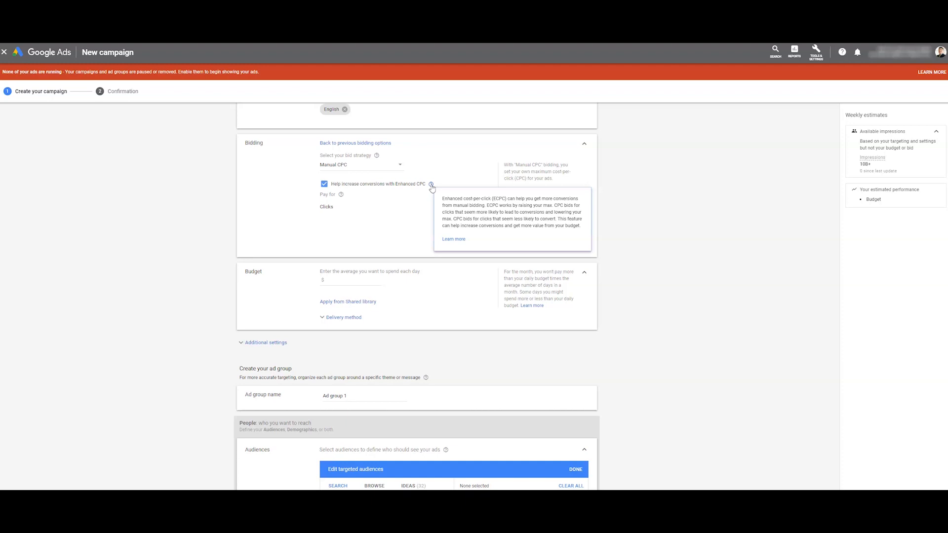
{"action": "left_click", "coordinate": [402, 239]}
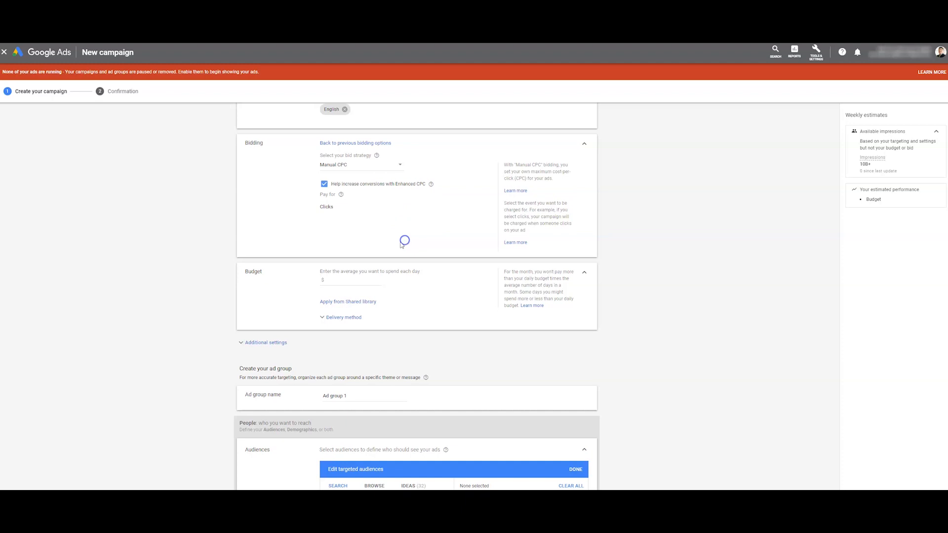
Set the average daily budget to $99 and expand the additional campaign settings
{"action": "scroll", "coordinate": [402, 241], "scroll_direction": "down", "scroll_amount": 2}
{"action": "left_click", "coordinate": [369, 176]}
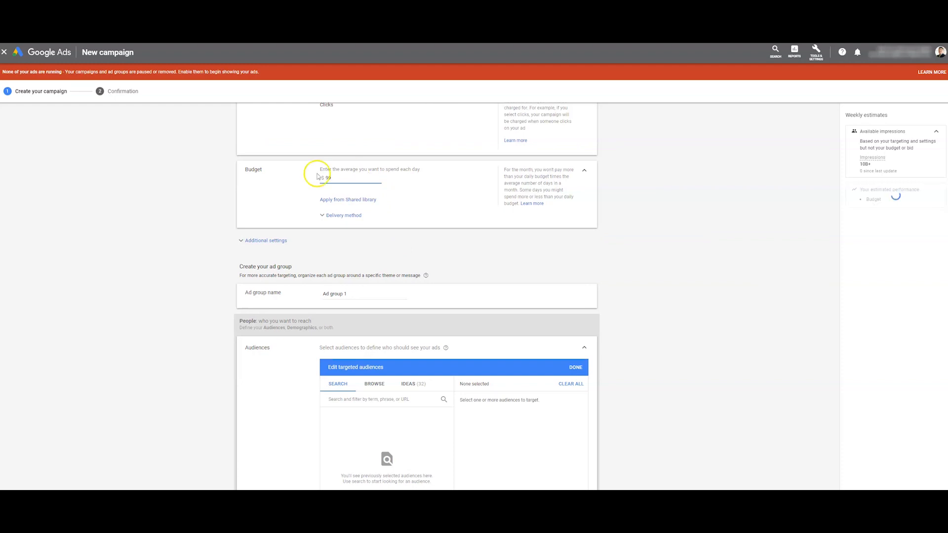
{"action": "left_click", "coordinate": [276, 240]}
{"action": "left_click", "coordinate": [143, 241]}
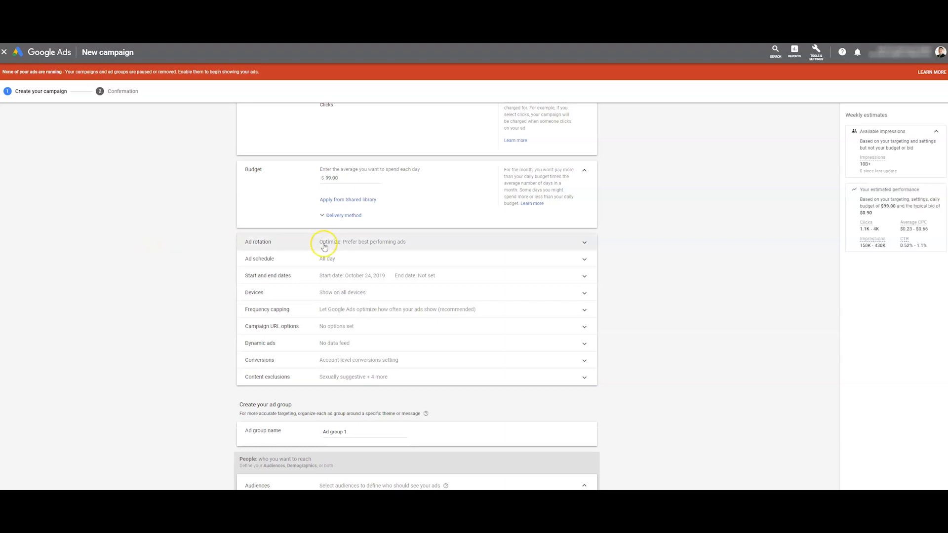
Review the ad rotation, ad schedule and device targeting settings of the campaign
{"action": "left_click", "coordinate": [355, 247]}
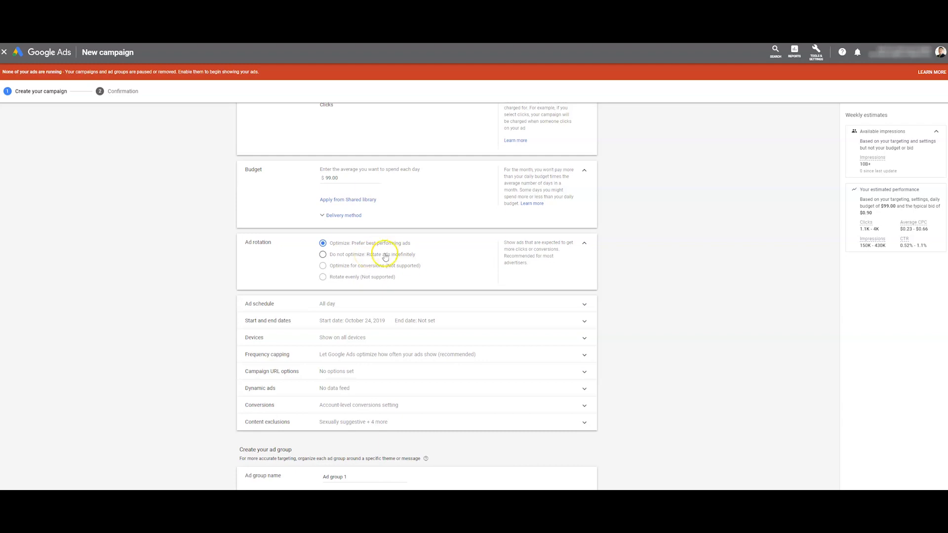
{"action": "left_click", "coordinate": [307, 311]}
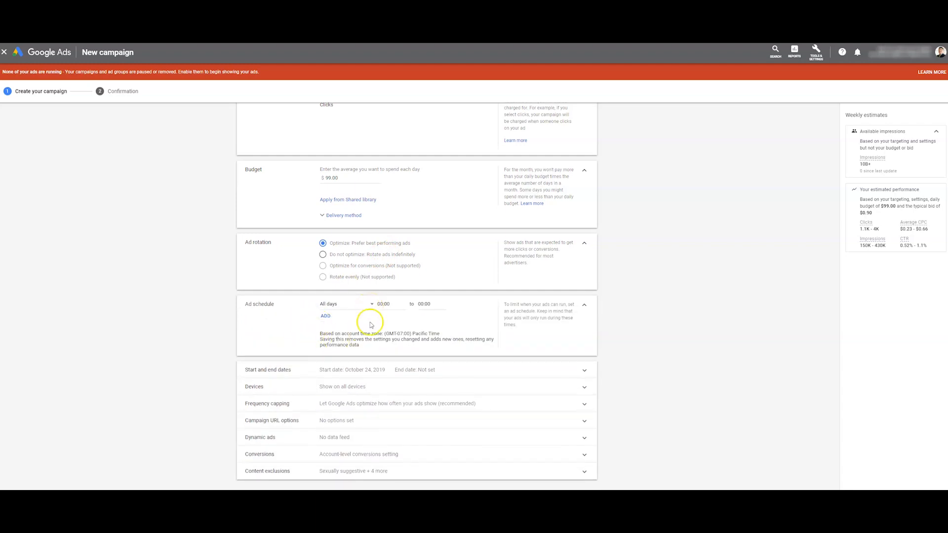
{"action": "left_click", "coordinate": [362, 388]}
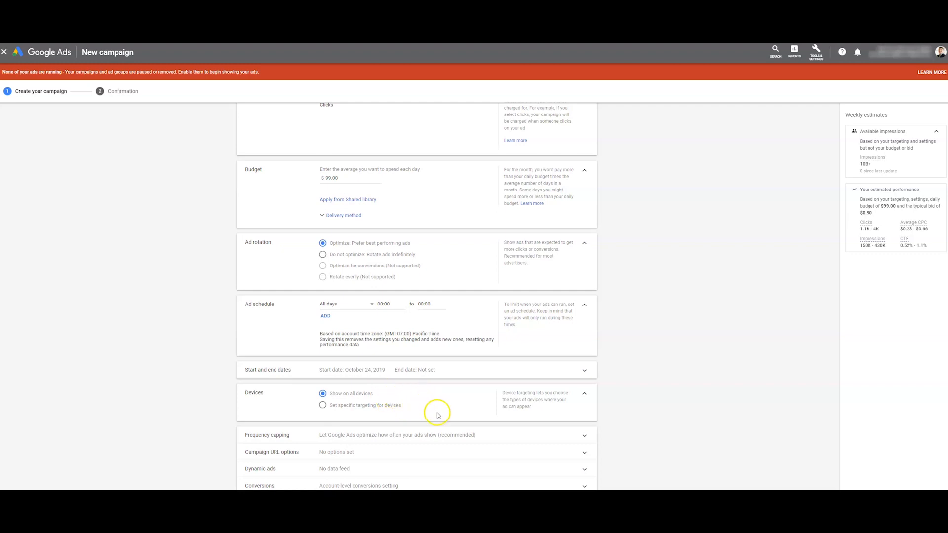
Review the frequency capping choices and the campaign URL options
{"action": "scroll", "coordinate": [587, 414], "scroll_direction": "down", "scroll_amount": 2}
{"action": "scroll", "coordinate": [588, 415], "scroll_direction": "down", "scroll_amount": 2}
{"action": "scroll", "coordinate": [573, 387], "scroll_direction": "up", "scroll_amount": 2}
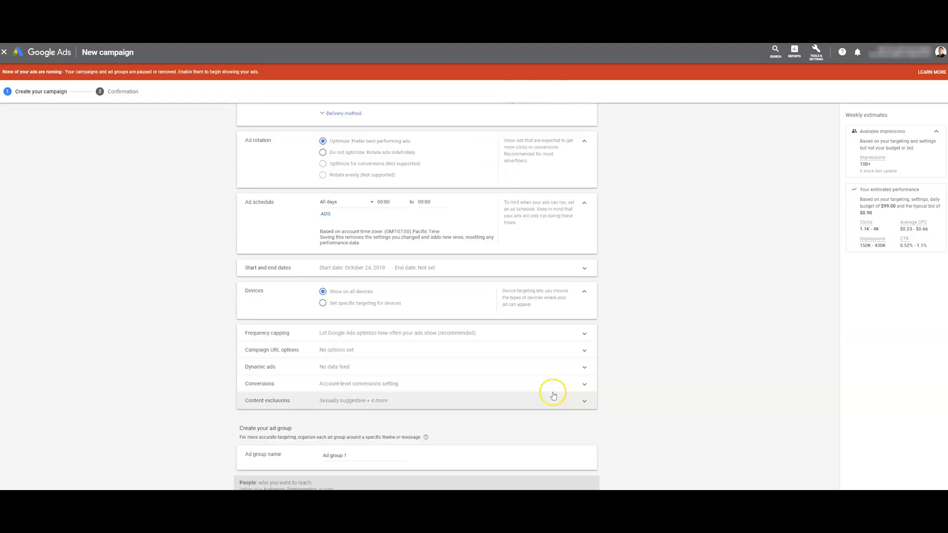
{"action": "left_click", "coordinate": [424, 340]}
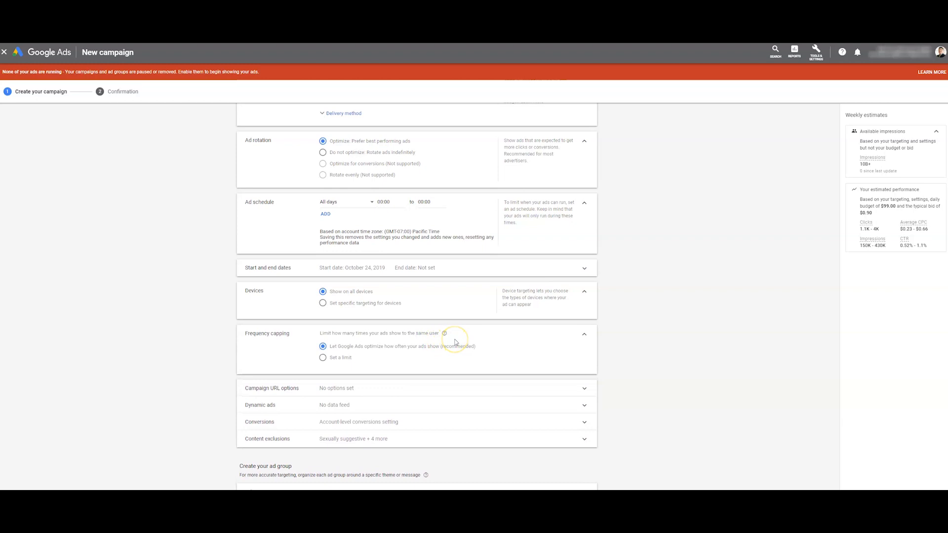
{"action": "left_click", "coordinate": [413, 387]}
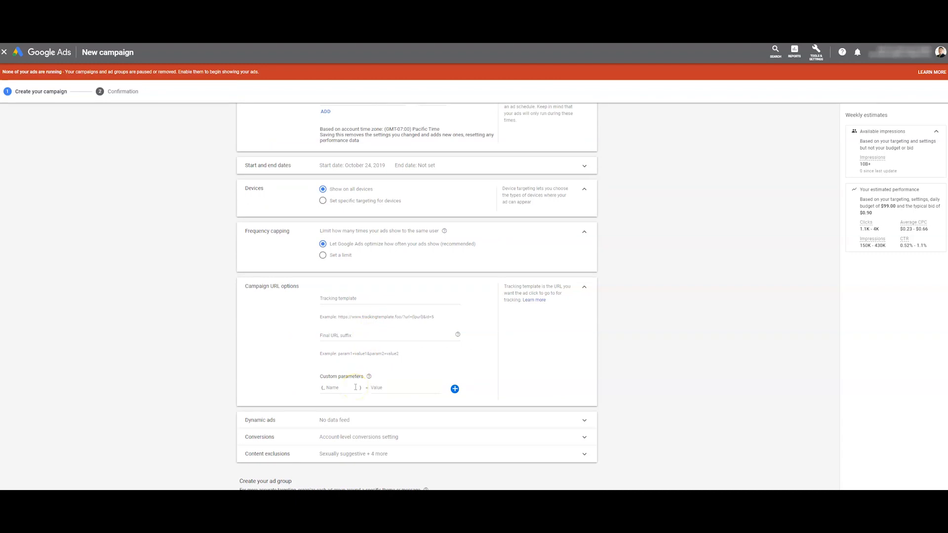
Review the dynamic ads, conversions and content exclusions settings of the campaign
{"action": "scroll", "coordinate": [355, 387], "scroll_direction": "down", "scroll_amount": 2}
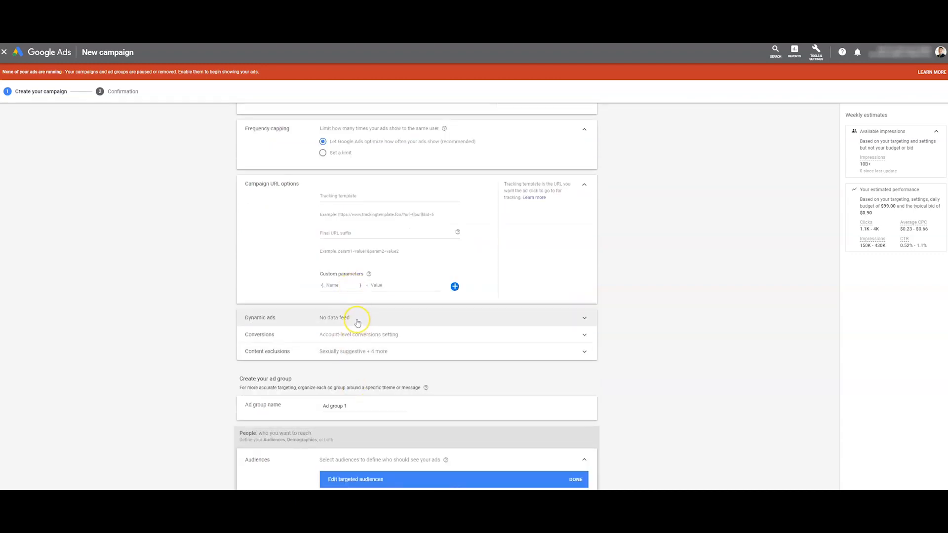
{"action": "left_click", "coordinate": [357, 319]}
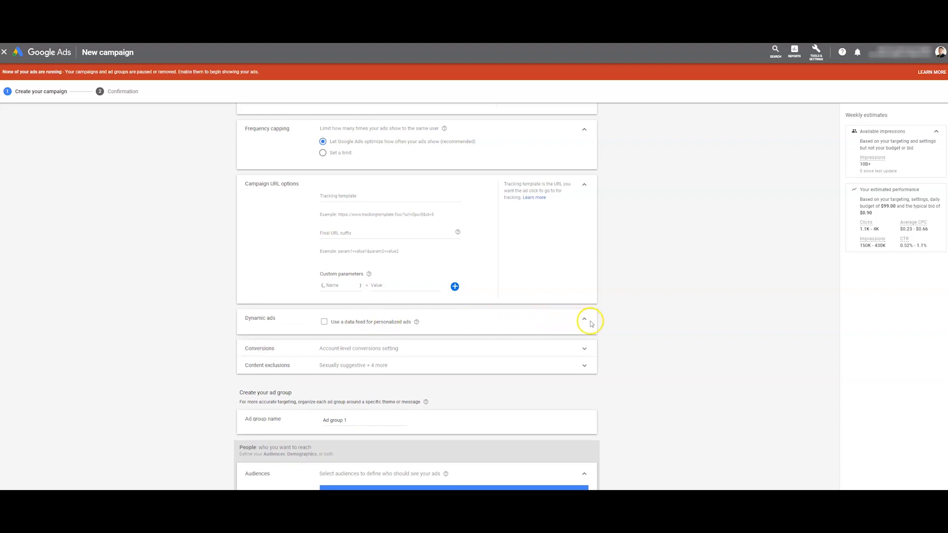
{"action": "left_click", "coordinate": [508, 346]}
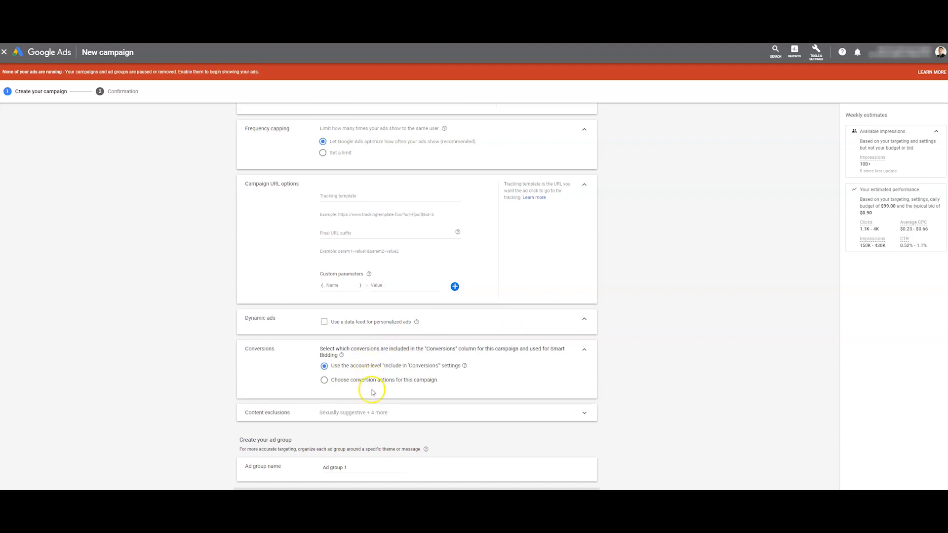
{"action": "scroll", "coordinate": [370, 390], "scroll_direction": "down", "scroll_amount": 2}
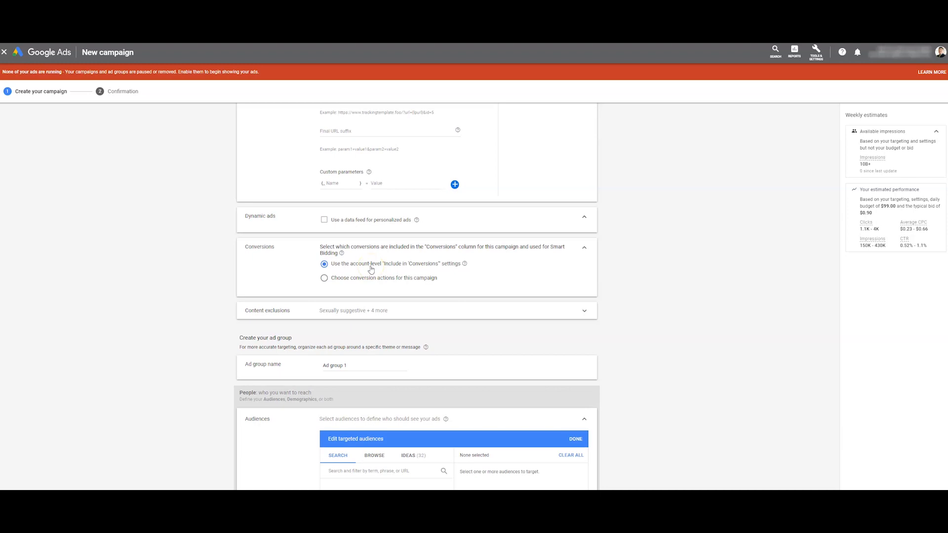
{"action": "left_click", "coordinate": [370, 310]}
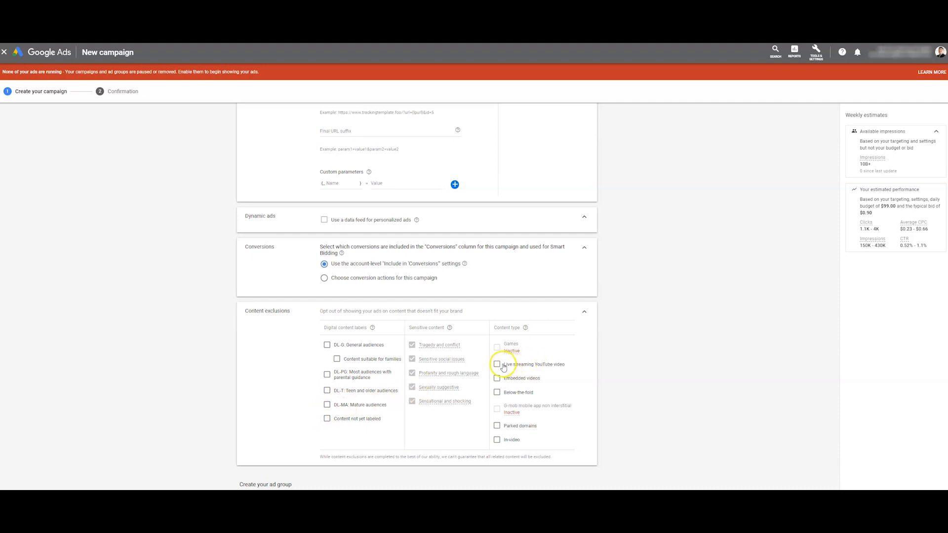
Browse the audience categories available for targeting in the new ad group
{"action": "scroll", "coordinate": [530, 385], "scroll_direction": "down", "scroll_amount": 2}
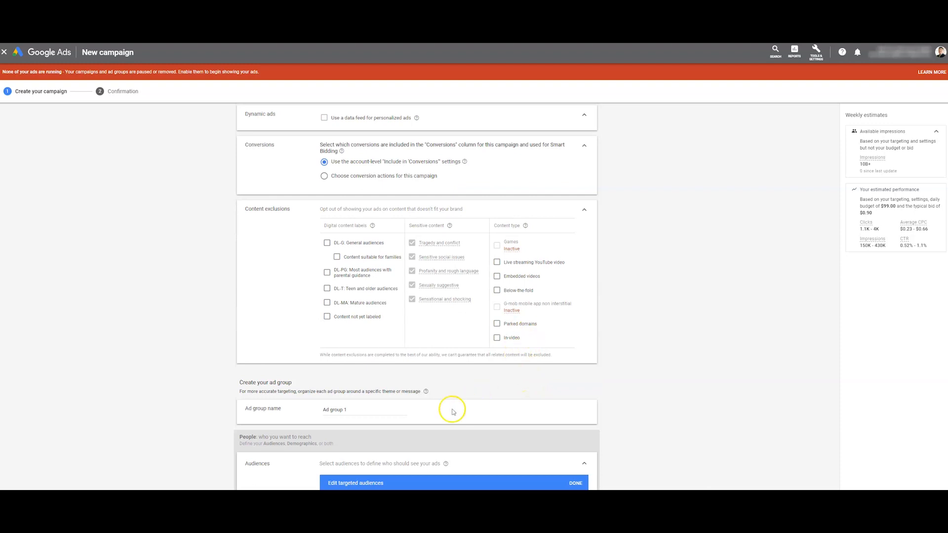
{"action": "scroll", "coordinate": [450, 410], "scroll_direction": "down", "scroll_amount": 2}
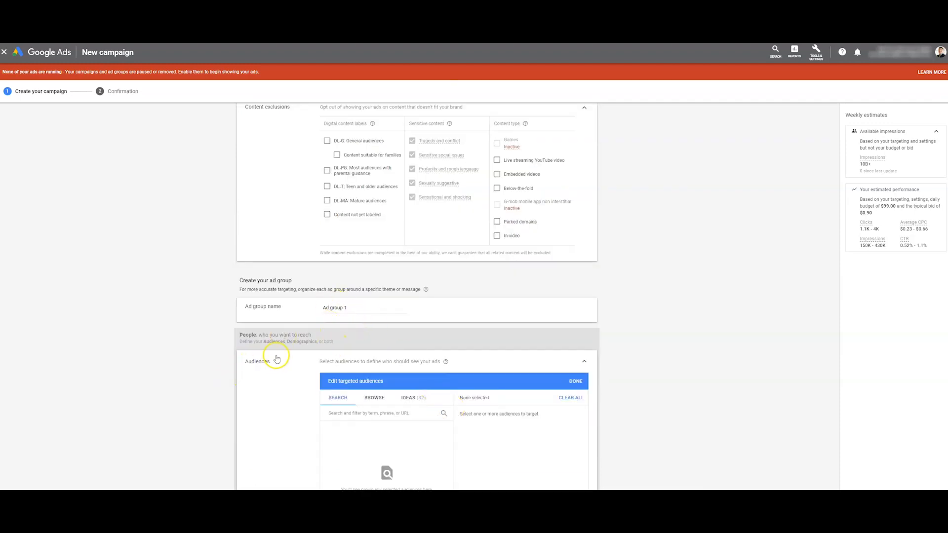
{"action": "scroll", "coordinate": [277, 359], "scroll_direction": "down", "scroll_amount": 2}
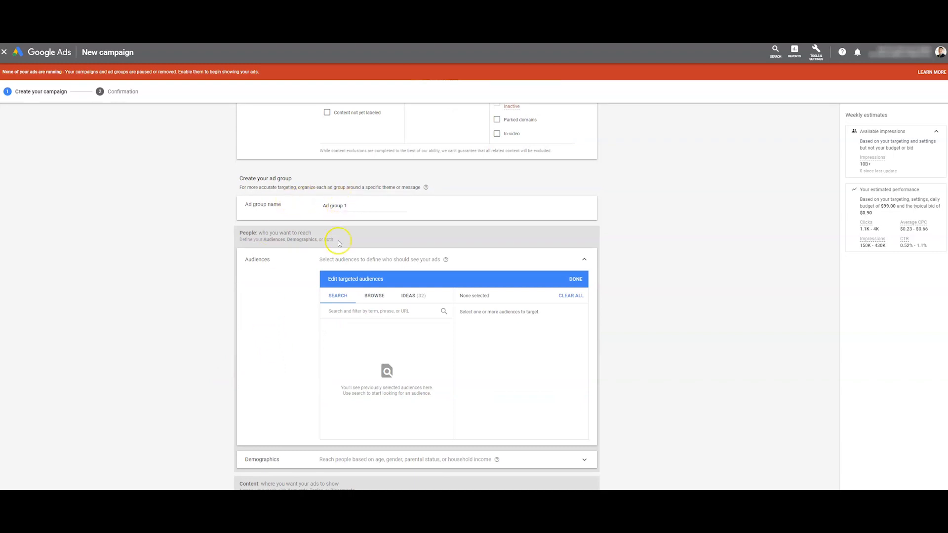
{"action": "scroll", "coordinate": [337, 262], "scroll_direction": "down", "scroll_amount": 2}
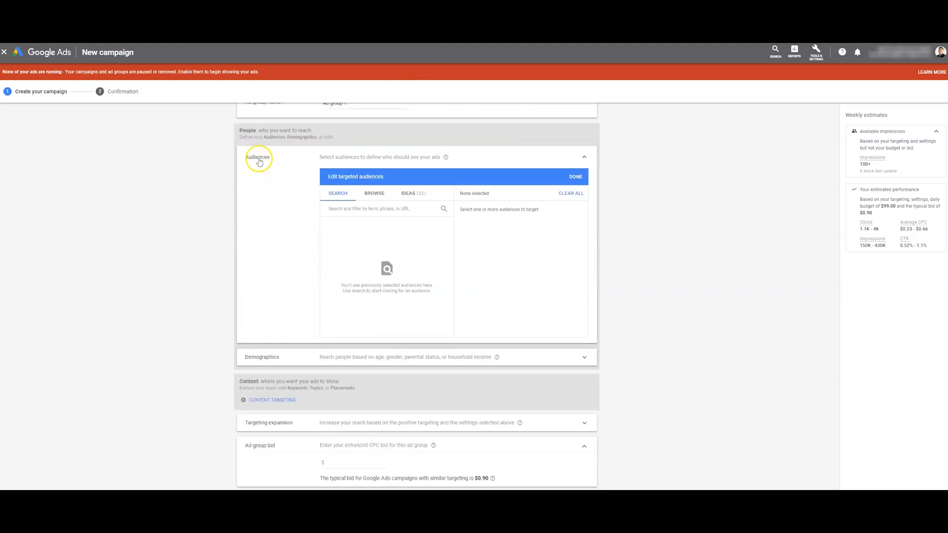
{"action": "left_click", "coordinate": [376, 195]}
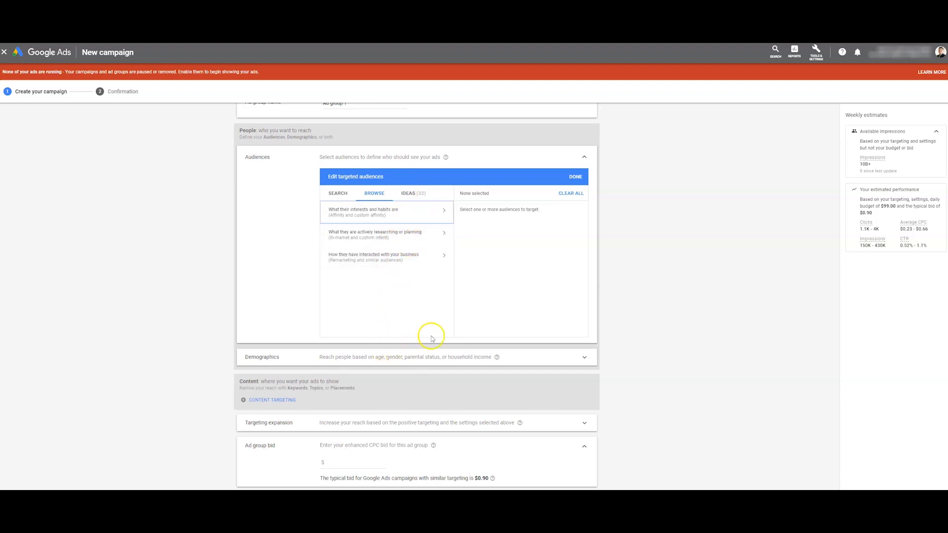
Review the ad group's demographic targeting options for gender, age, parental status and household income, then collapse them
{"action": "scroll", "coordinate": [436, 336], "scroll_direction": "down", "scroll_amount": 2}
{"action": "left_click", "coordinate": [433, 256]}
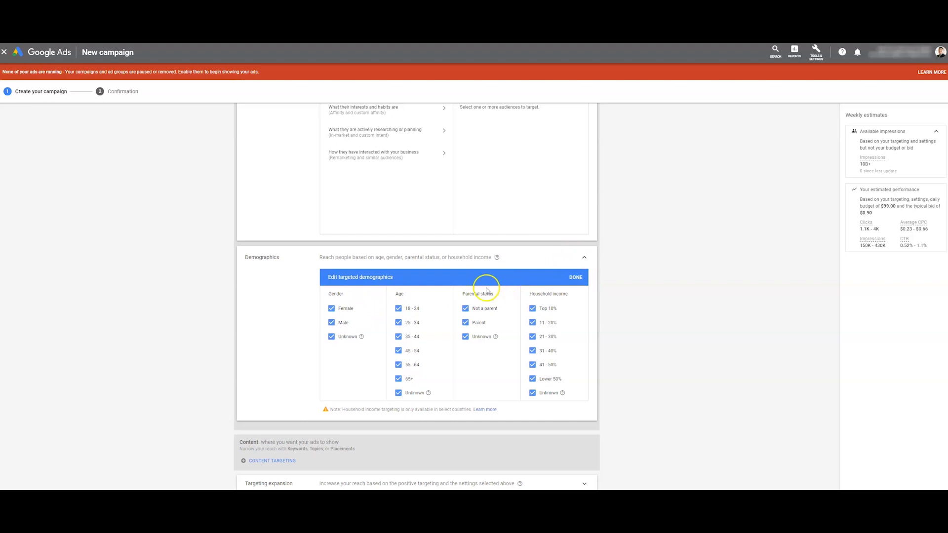
{"action": "left_click", "coordinate": [587, 257]}
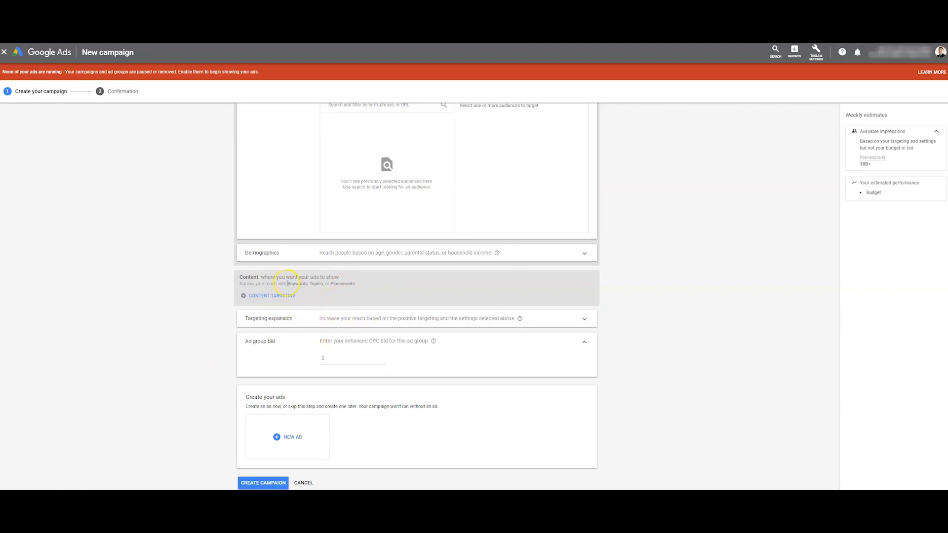
Add keywords as content targeting for the ad group and decline the custom intent audiences offer
{"action": "left_click_drag", "start_coordinate": [287, 284], "coordinate": [313, 290]}
{"action": "left_click", "coordinate": [252, 299]}
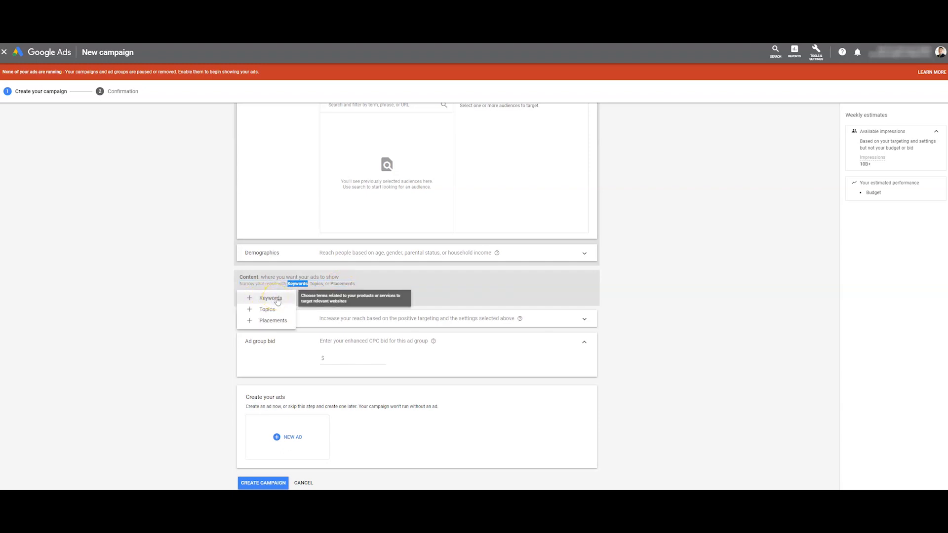
{"action": "left_click", "coordinate": [285, 302]}
{"action": "left_click", "coordinate": [285, 302]}
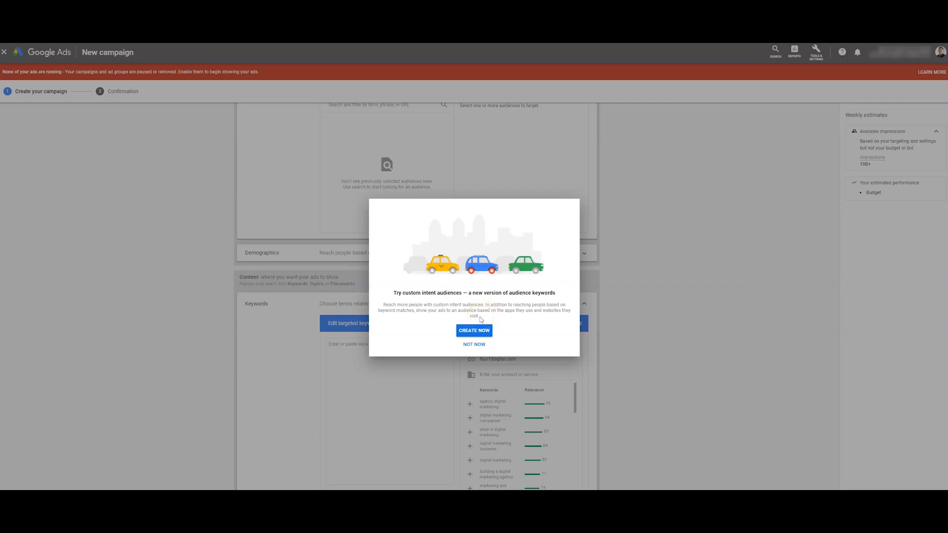
{"action": "left_click", "coordinate": [471, 348]}
{"action": "left_click", "coordinate": [471, 348]}
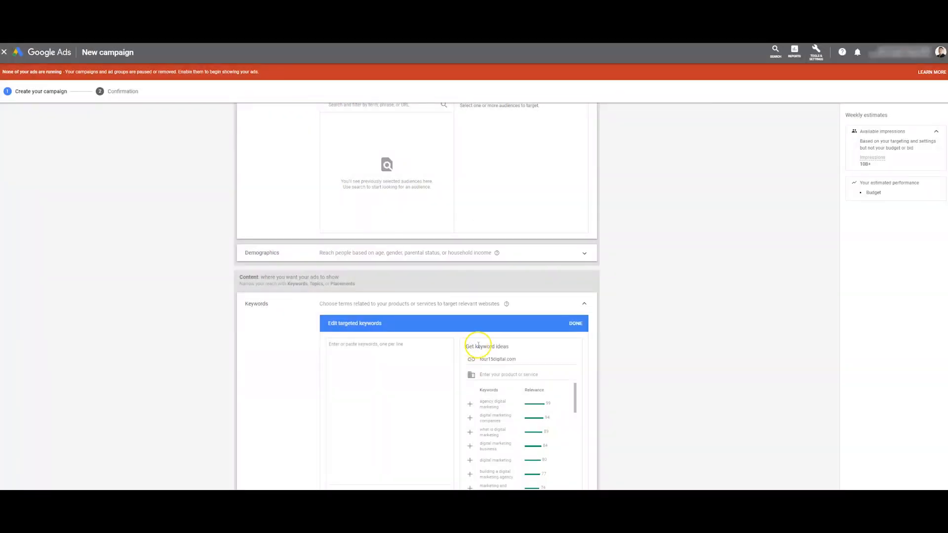
Set the keyword setting to Content, showing ads only on webpages, apps and videos related to the keywords
{"action": "scroll", "coordinate": [645, 290], "scroll_direction": "down", "scroll_amount": 2}
{"action": "left_click", "coordinate": [360, 274]}
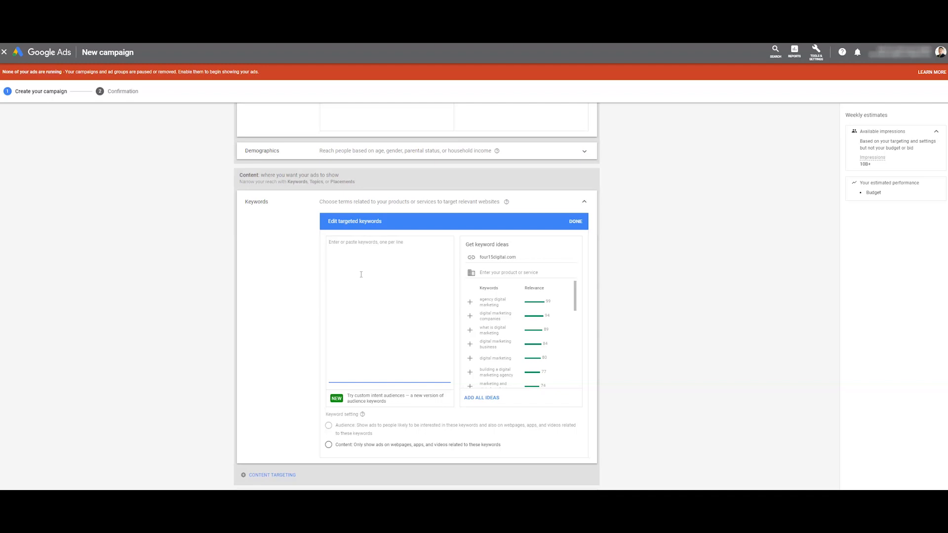
{"action": "left_click", "coordinate": [360, 273]}
{"action": "left_click", "coordinate": [328, 445]}
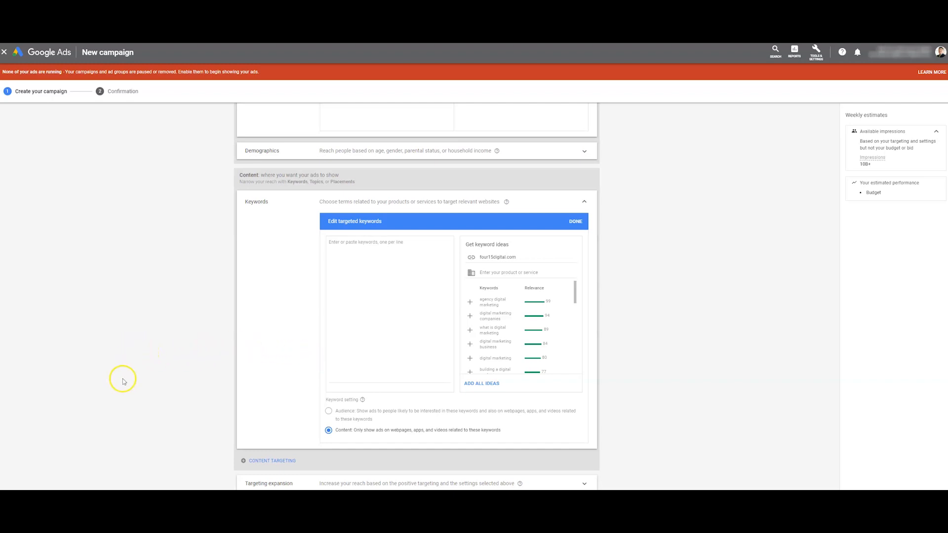
Expand the targeting expansion settings and try to adjust the added reach slider
{"action": "scroll", "coordinate": [143, 359], "scroll_direction": "down", "scroll_amount": 3}
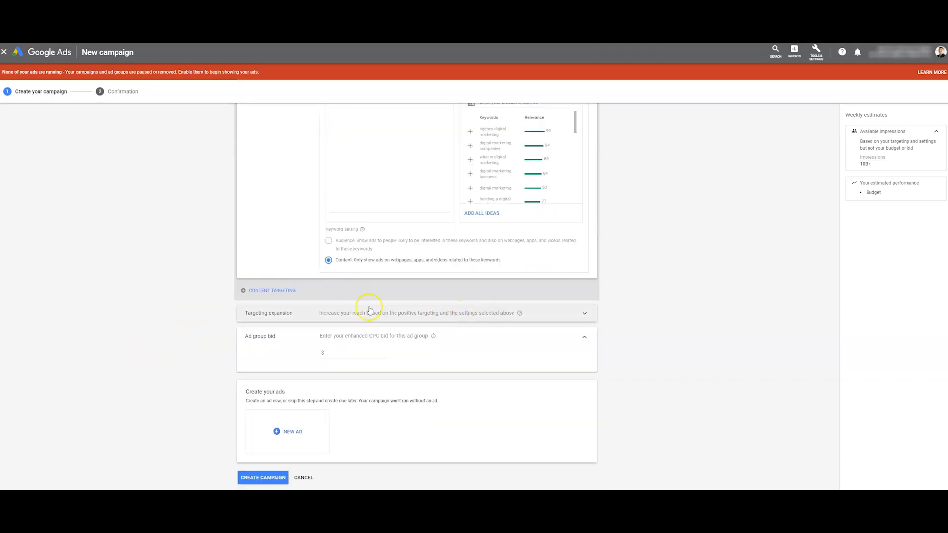
{"action": "left_click", "coordinate": [353, 311]}
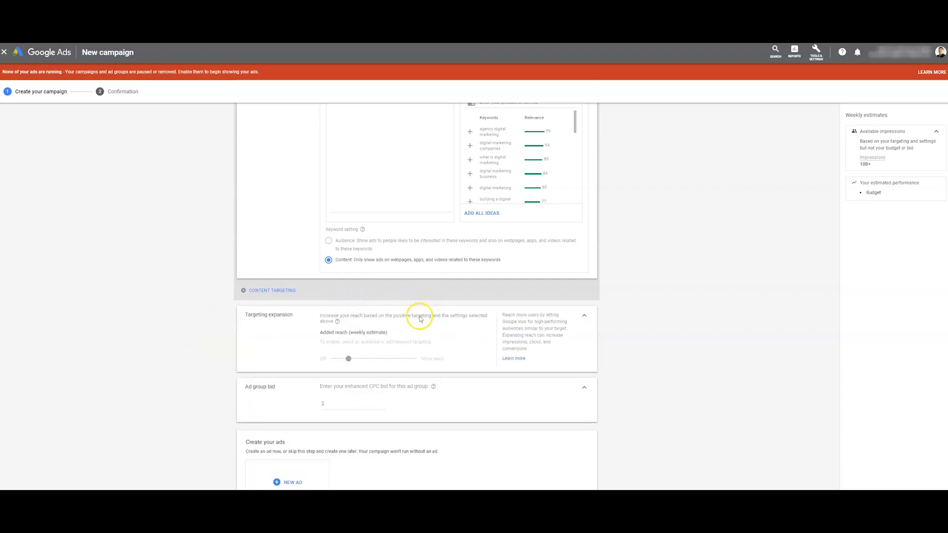
{"action": "left_click", "coordinate": [347, 359]}
{"action": "scroll", "coordinate": [356, 350], "scroll_direction": "down", "scroll_amount": 1}
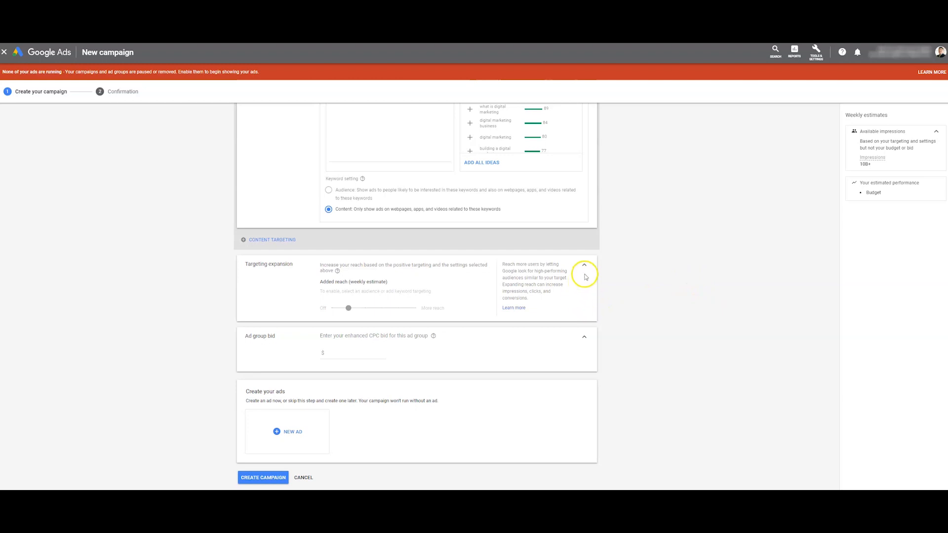
Look back over the campaign settings from the campaign name and locations through the ad group audiences
{"action": "scroll", "coordinate": [379, 336], "scroll_direction": "up", "scroll_amount": 15}
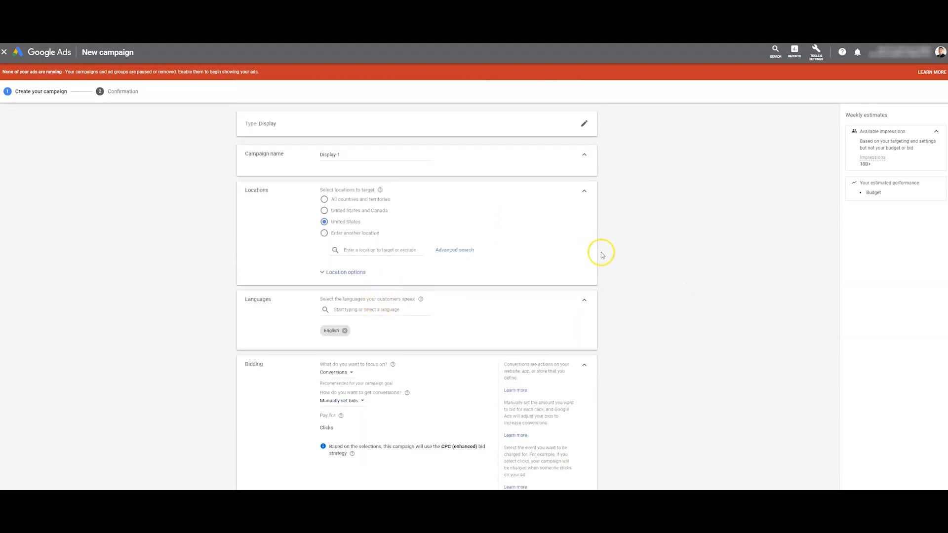
{"action": "scroll", "coordinate": [601, 252], "scroll_direction": "down", "scroll_amount": 6}
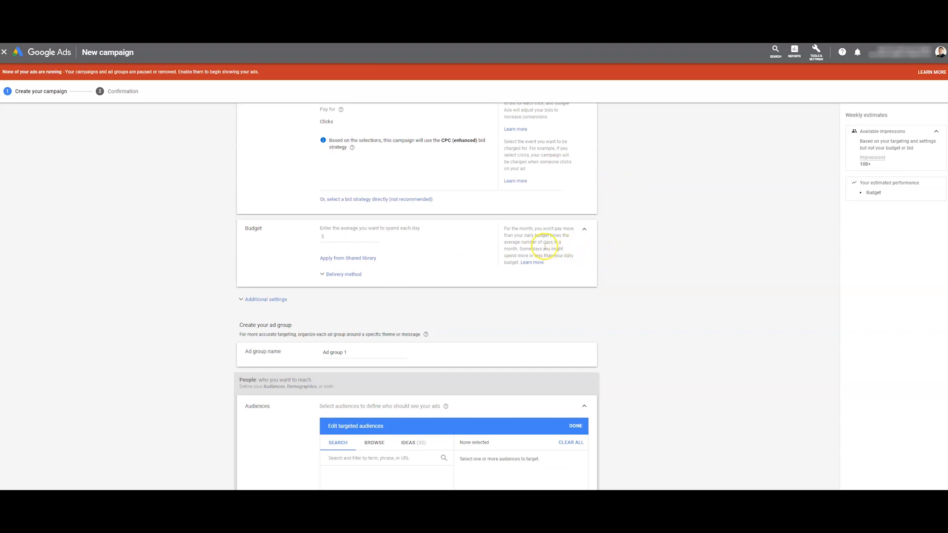
{"action": "scroll", "coordinate": [594, 231], "scroll_direction": "down", "scroll_amount": 10}
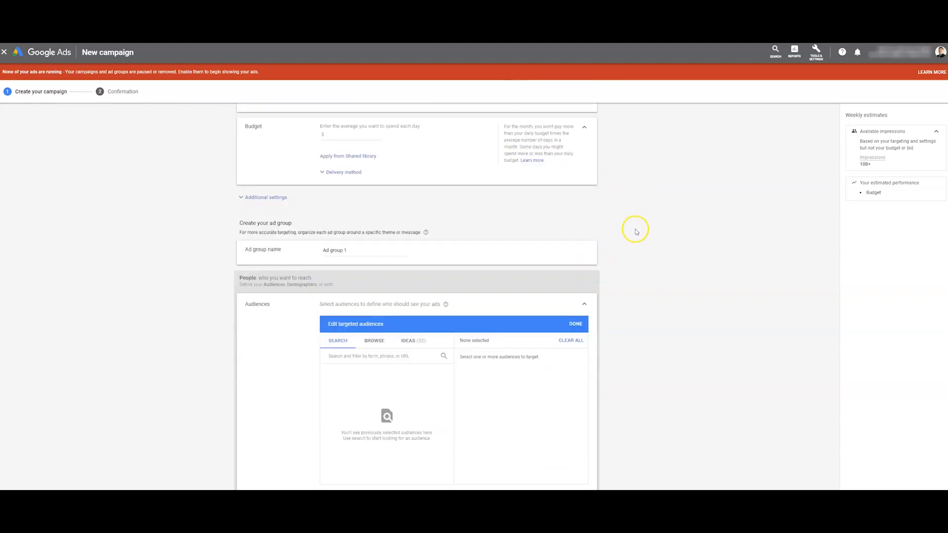